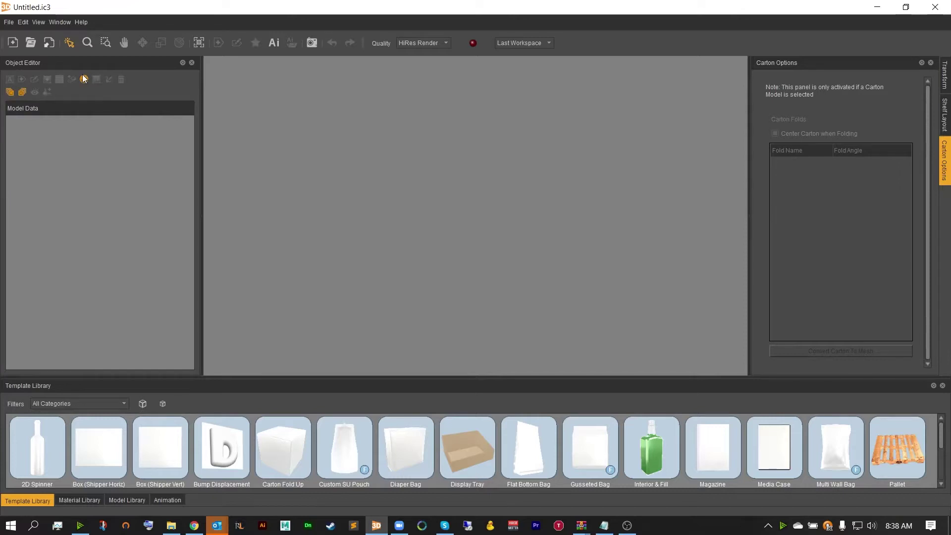
Open the HiRes Image Export dialog via File > Export > Hi-Res Image and nudge it up-left
{"action": "left_click", "coordinate": [10, 22]}
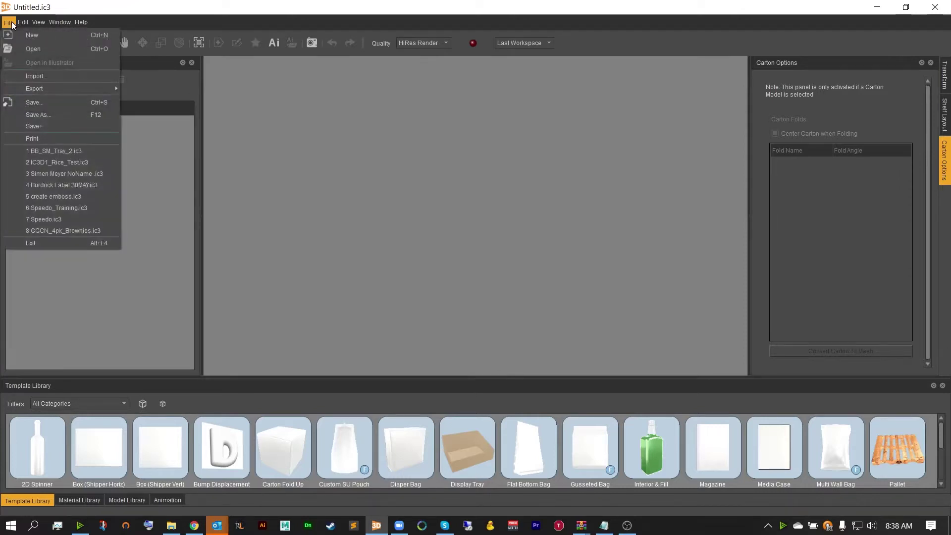
{"action": "mouse_move", "coordinate": [38, 89]}
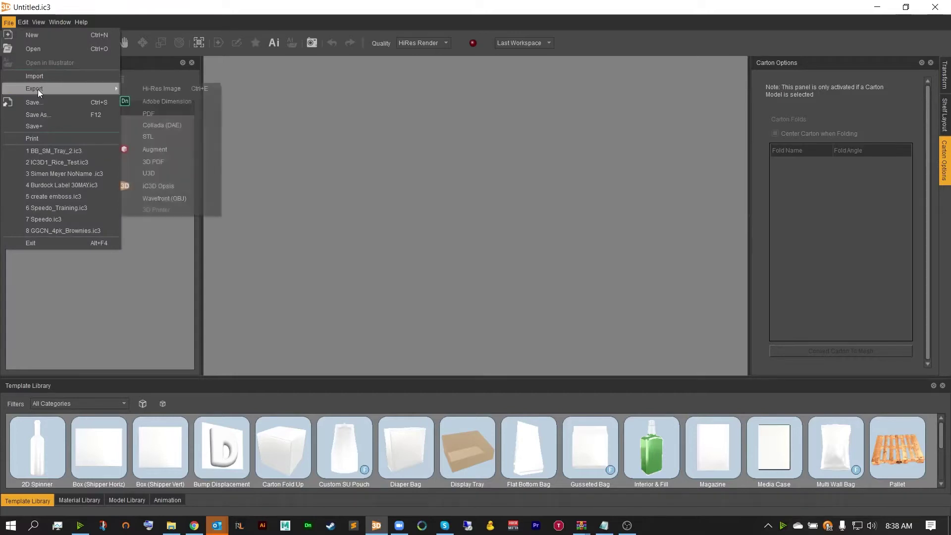
{"action": "left_click", "coordinate": [128, 88]}
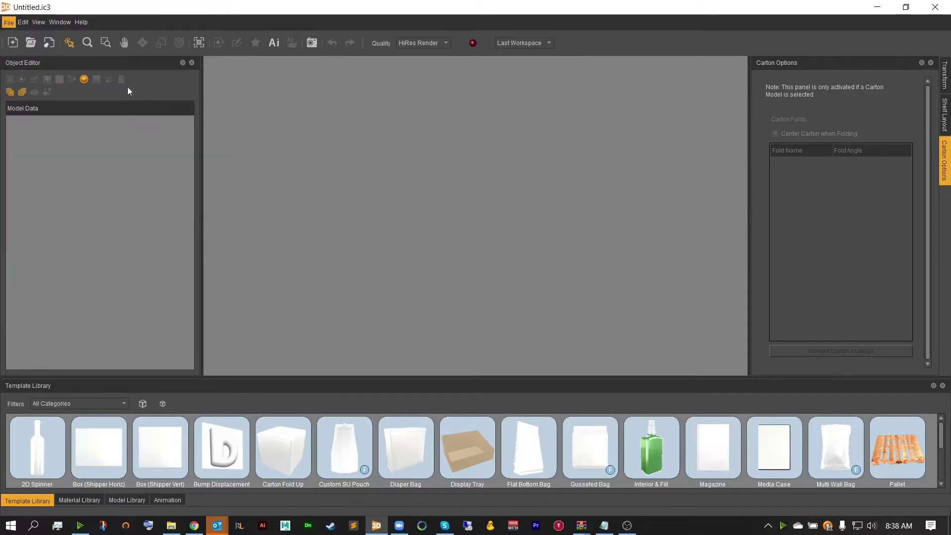
{"action": "left_click_drag", "start_coordinate": [426, 64], "coordinate": [404, 60]}
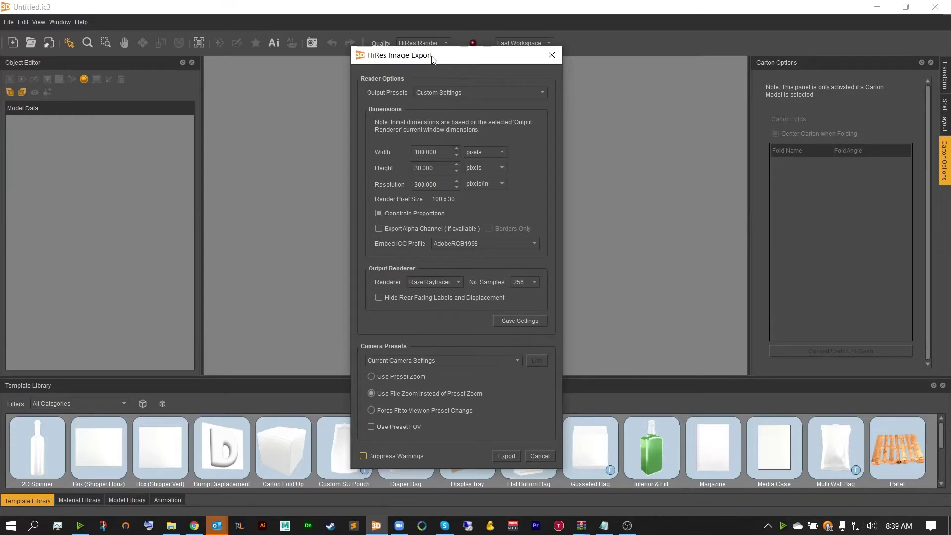
{"action": "left_click", "coordinate": [480, 150]}
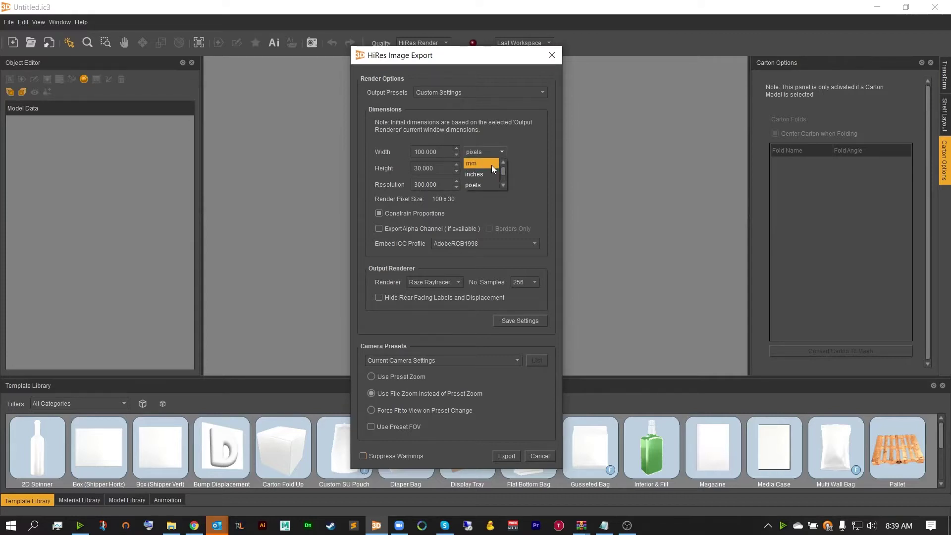
{"action": "left_click", "coordinate": [509, 163]}
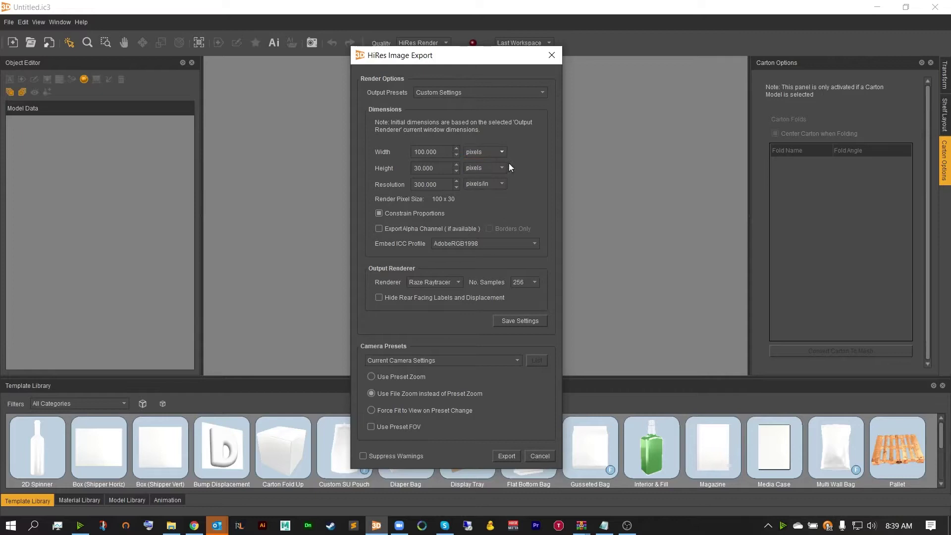
{"action": "left_click", "coordinate": [487, 184]}
{"action": "left_click", "coordinate": [525, 203]}
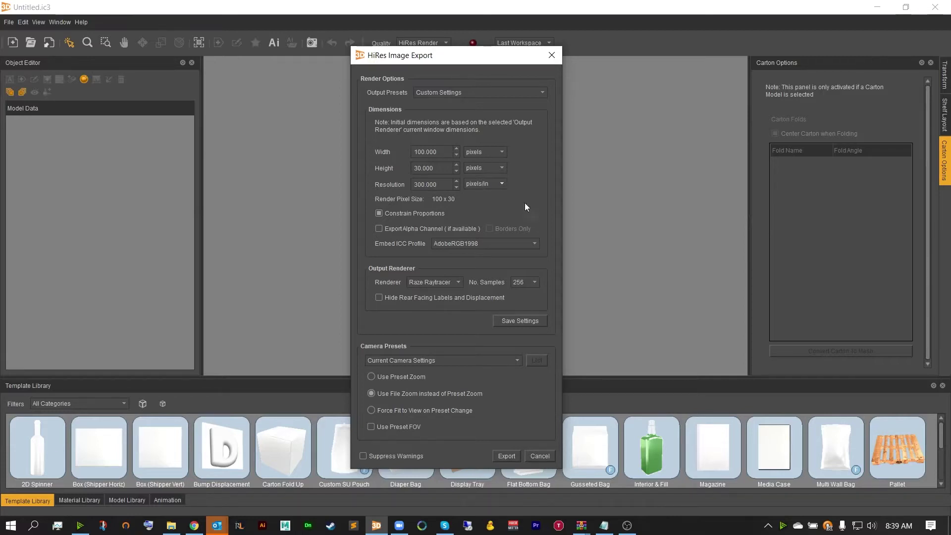
Set width and height to 5000 pixels each with Constrain Proportions unchecked
{"action": "key", "text": "shift+Tab"}
{"action": "left_click_drag", "start_coordinate": [437, 152], "coordinate": [413, 149]}
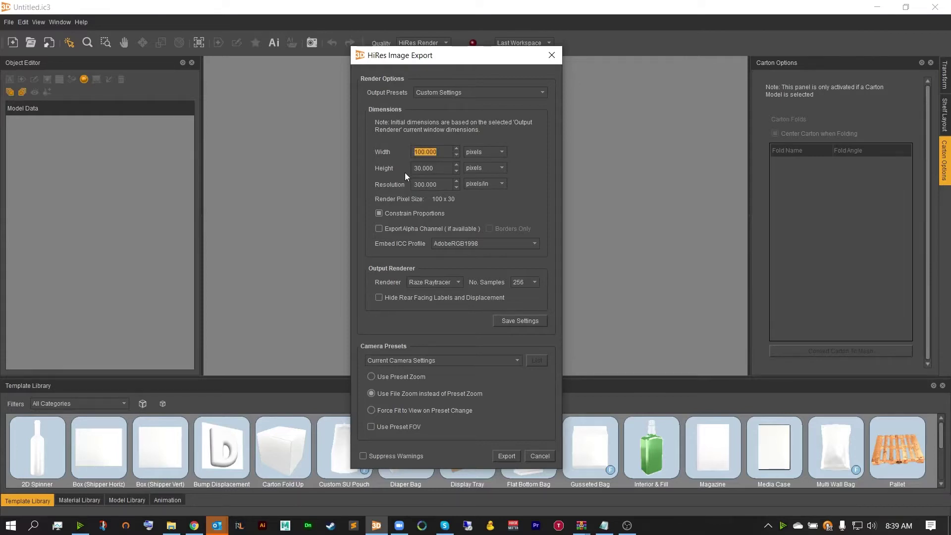
{"action": "type", "text": "5000"}
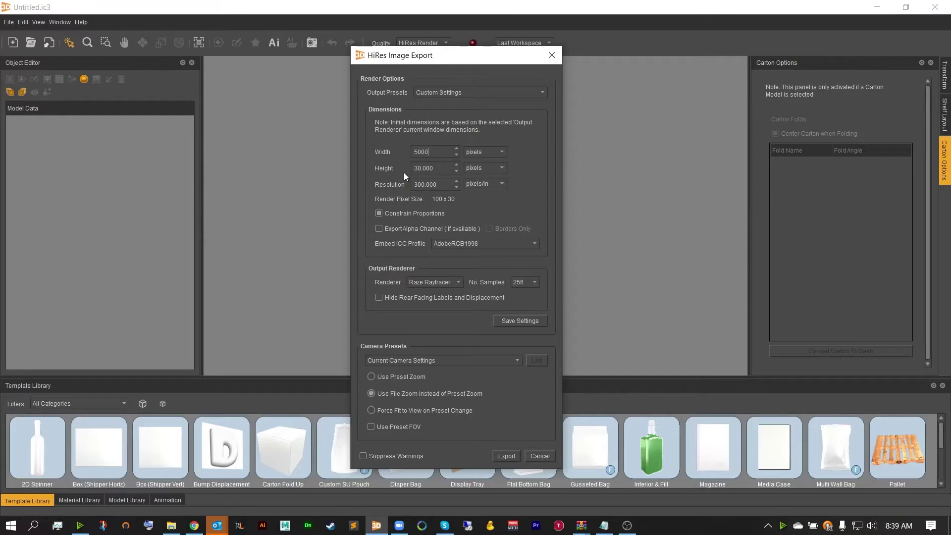
{"action": "key", "text": "Tab"}
{"action": "left_click", "coordinate": [378, 213]}
{"action": "double_click", "coordinate": [439, 168]}
{"action": "type", "text": "5000"}
{"action": "key", "text": "Tab"}
Re-enable Constrain Proportions and scroll the width spinner down to 4952 x 4952 pixels
{"action": "left_click", "coordinate": [379, 213]}
{"action": "scroll", "coordinate": [439, 152], "scroll_direction": "up", "scroll_amount": 4}
{"action": "scroll", "coordinate": [439, 152], "scroll_direction": "down", "scroll_amount": 20}
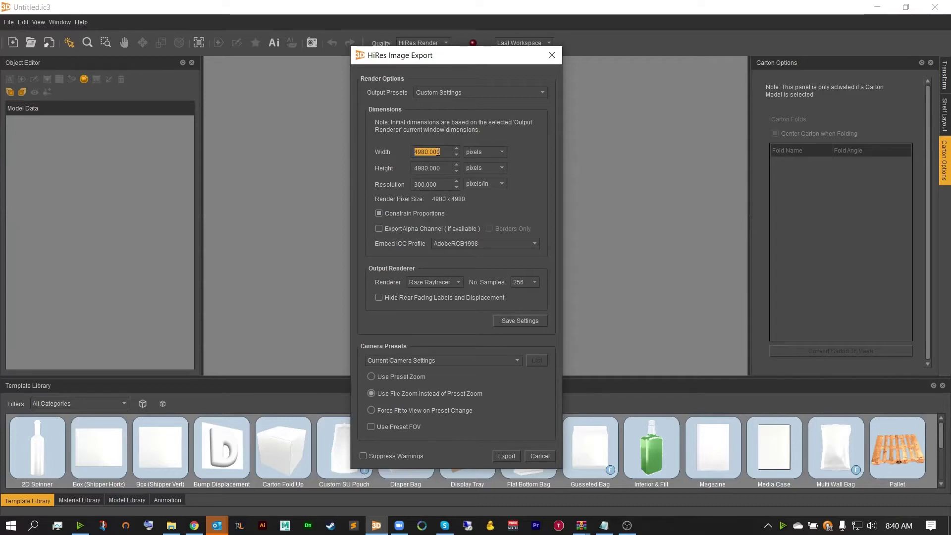
{"action": "scroll", "coordinate": [439, 152], "scroll_direction": "down", "scroll_amount": 12}
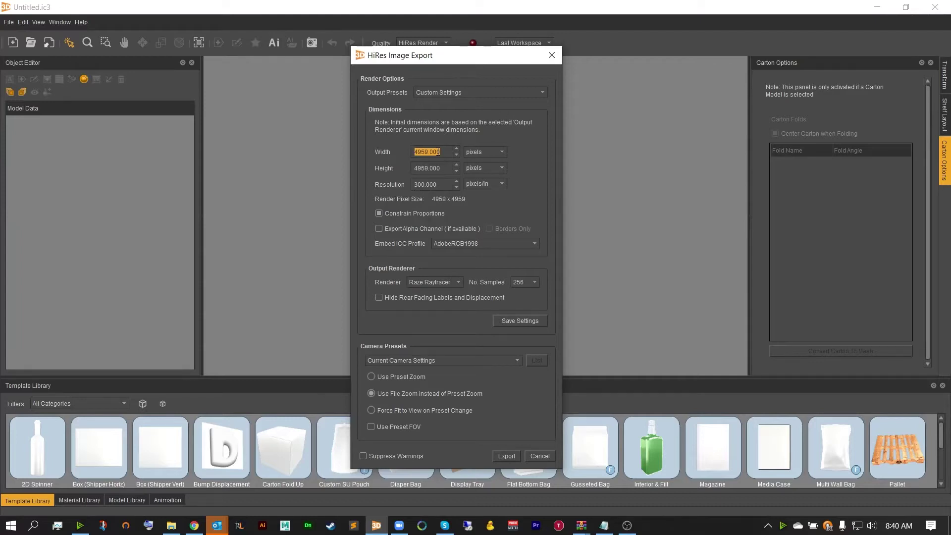
{"action": "scroll", "coordinate": [439, 152], "scroll_direction": "down", "scroll_amount": 7}
Enable Export Alpha Channel, try Borders Only, and list the embeddable ICC profiles
{"action": "left_click", "coordinate": [390, 233]}
{"action": "left_click", "coordinate": [497, 230]}
{"action": "left_click", "coordinate": [482, 247]}
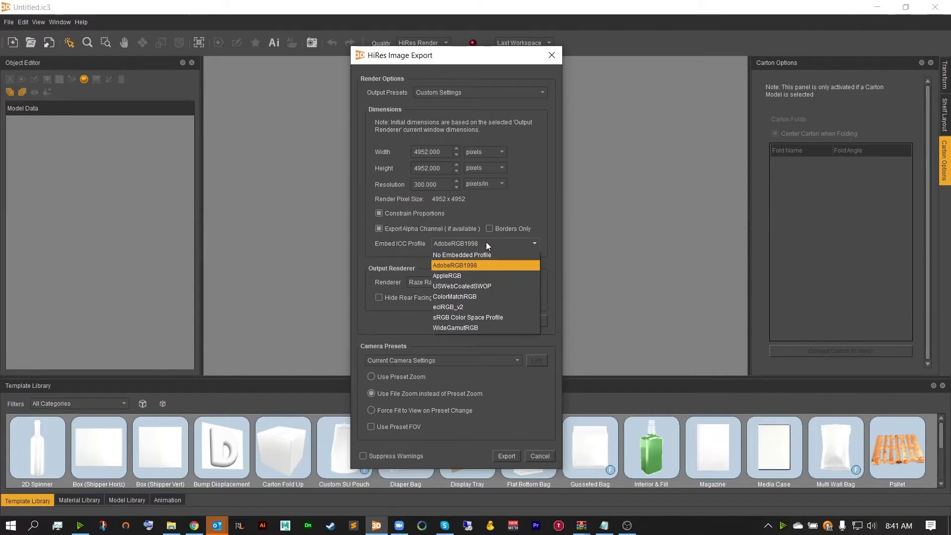
Keep AdobeRGB1998, view the ICCProfiles folder's full path in File Explorer, then return to iC3D
{"action": "left_click", "coordinate": [422, 250]}
{"action": "left_click", "coordinate": [171, 525]}
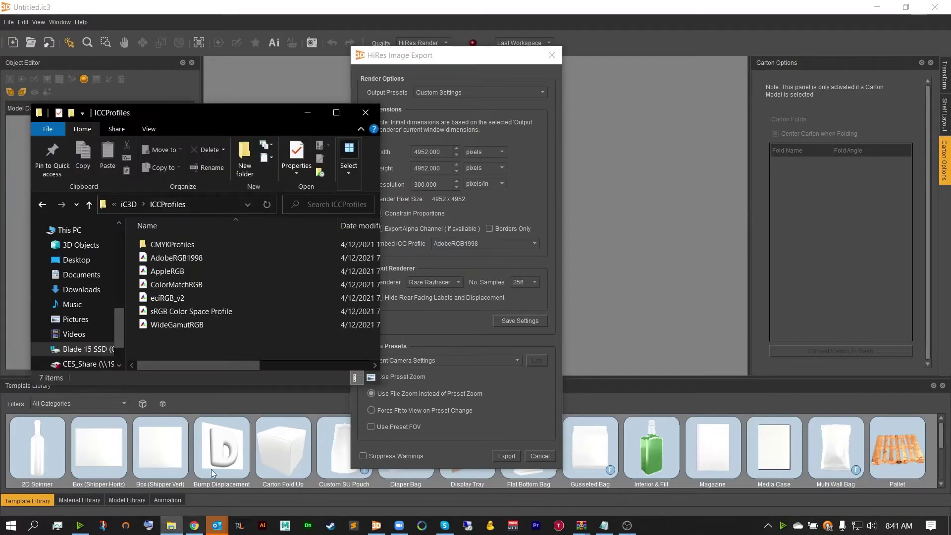
{"action": "left_click", "coordinate": [205, 204]}
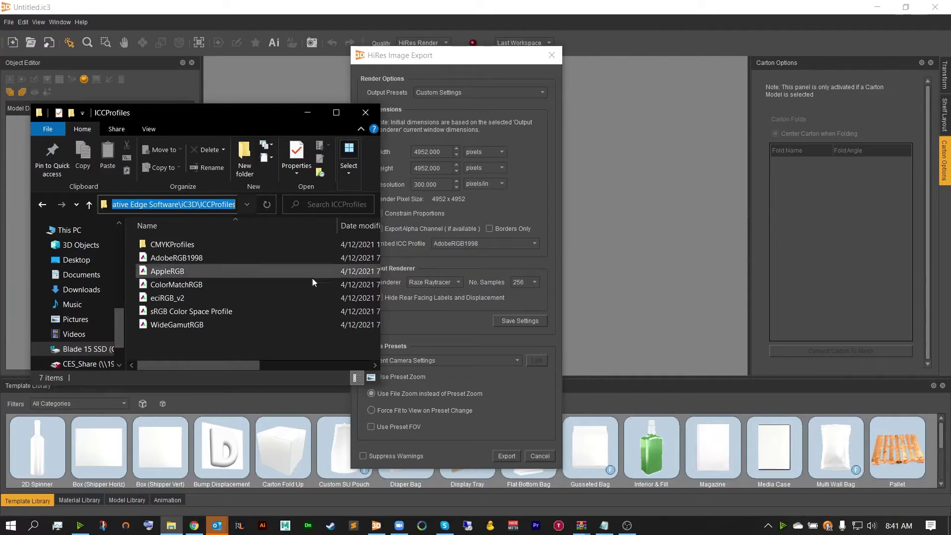
{"action": "left_click_drag", "start_coordinate": [381, 385], "coordinate": [629, 441]}
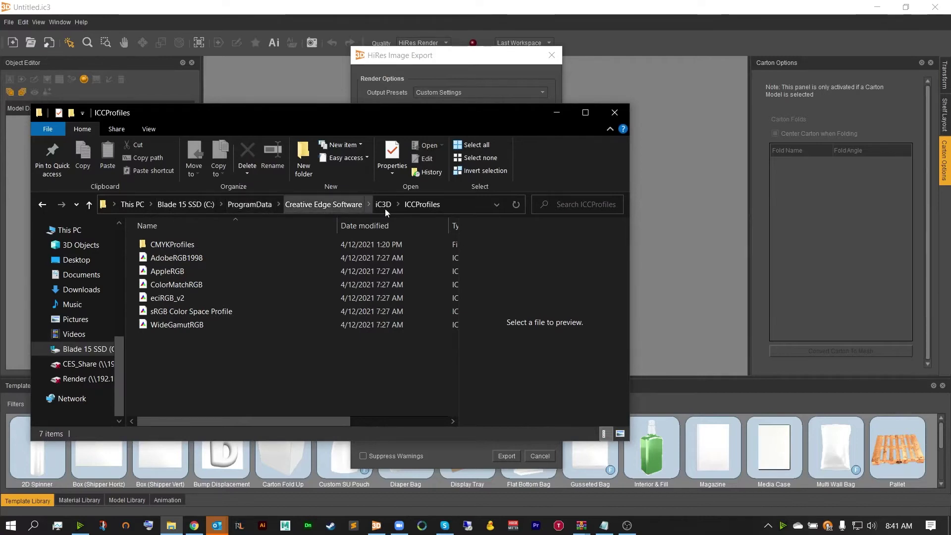
{"action": "left_click", "coordinate": [460, 204]}
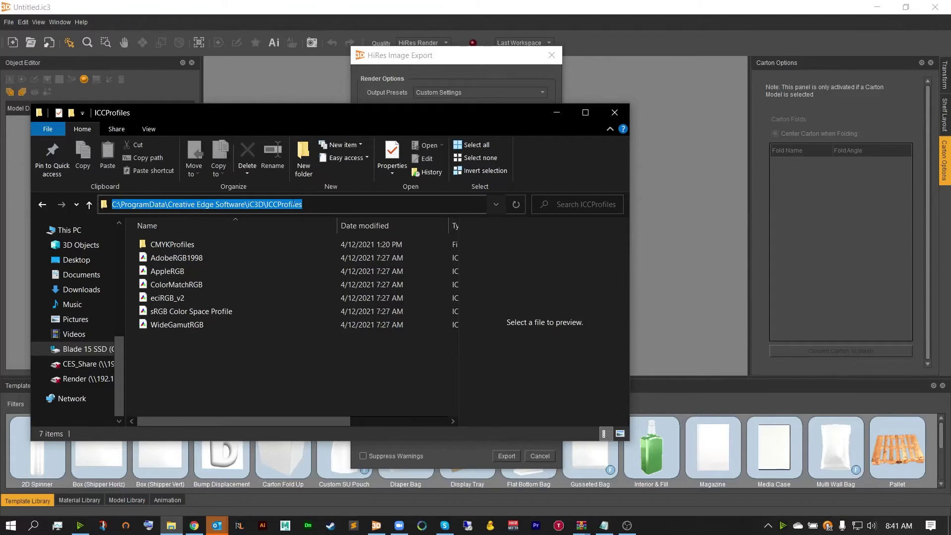
{"action": "left_click", "coordinate": [375, 62]}
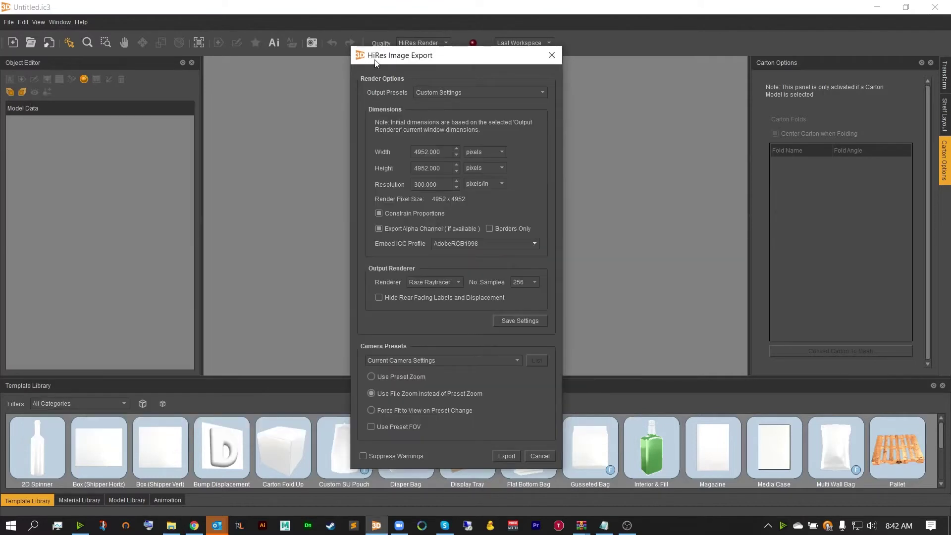
{"action": "left_click", "coordinate": [453, 243]}
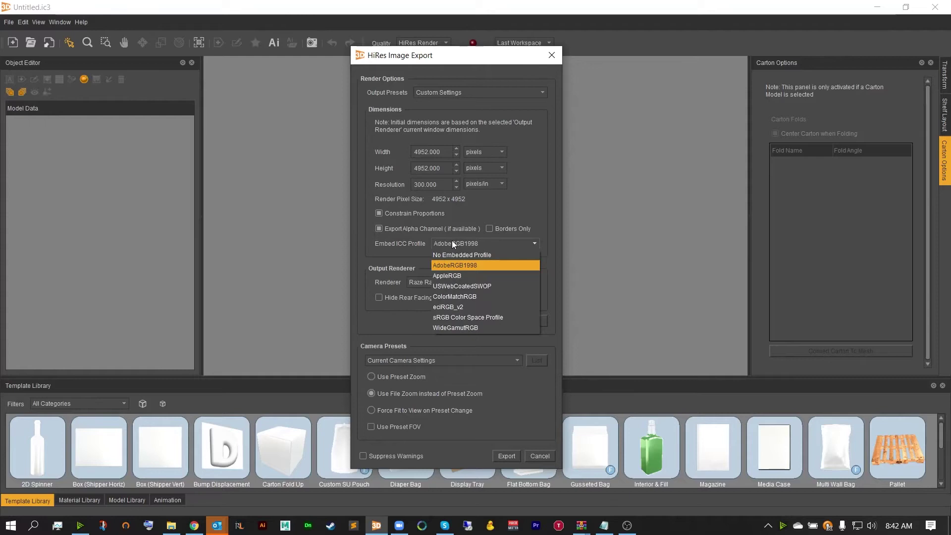
{"action": "left_click", "coordinate": [452, 240]}
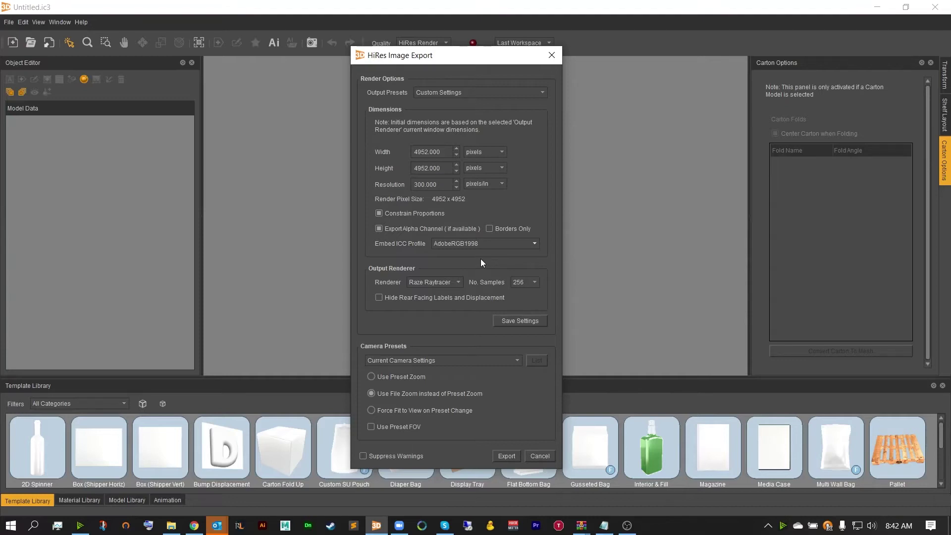
{"action": "left_click", "coordinate": [442, 284]}
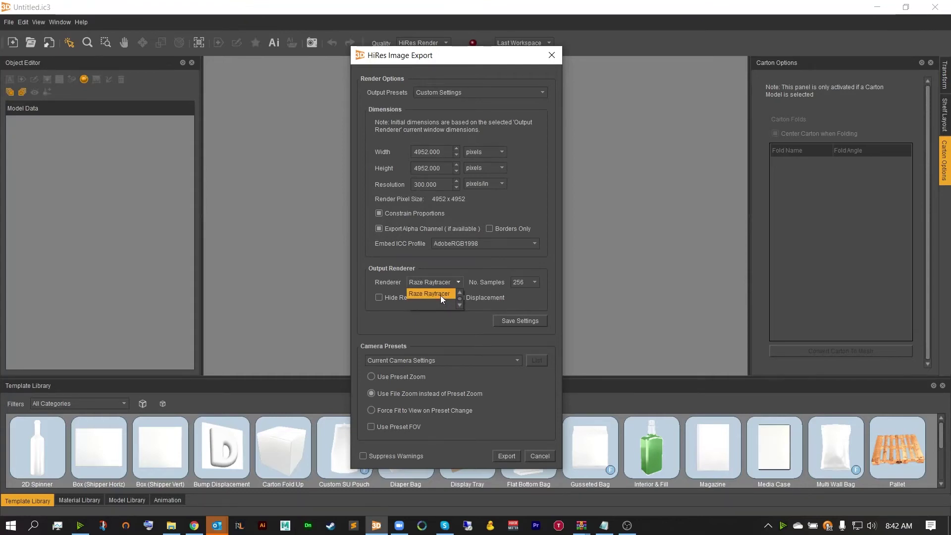
Keep Raze Raytracer as the renderer and leave No. Samples at 256
{"action": "left_click", "coordinate": [441, 296]}
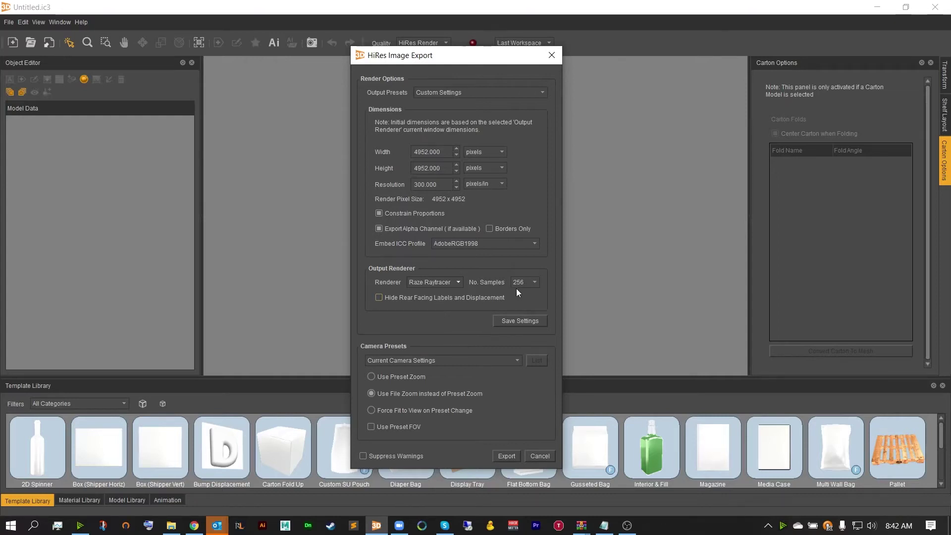
{"action": "left_click", "coordinate": [533, 283]}
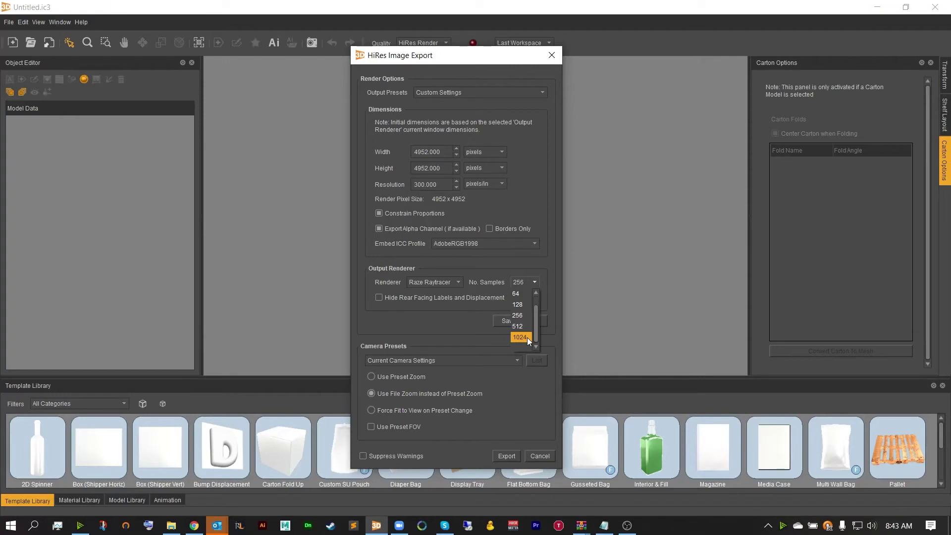
{"action": "key", "text": "Escape"}
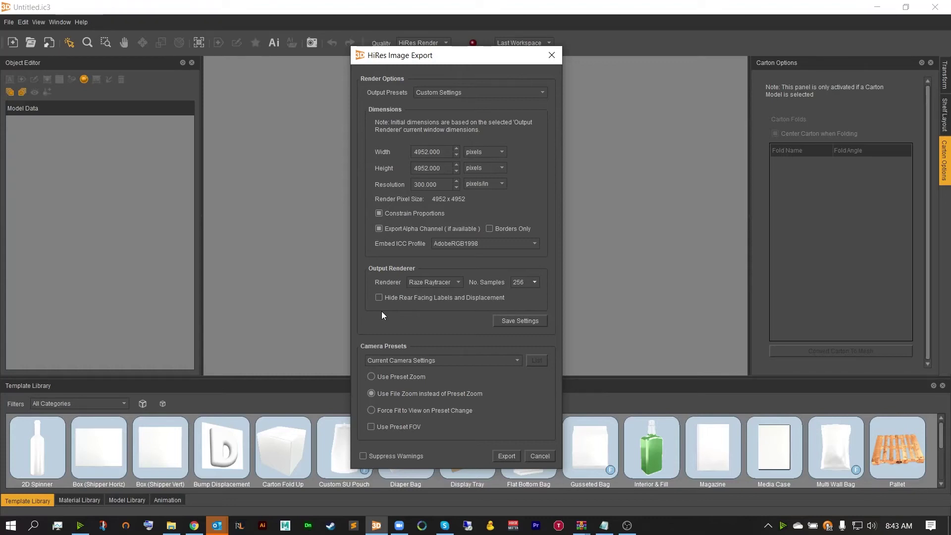
{"action": "left_click", "coordinate": [510, 320]}
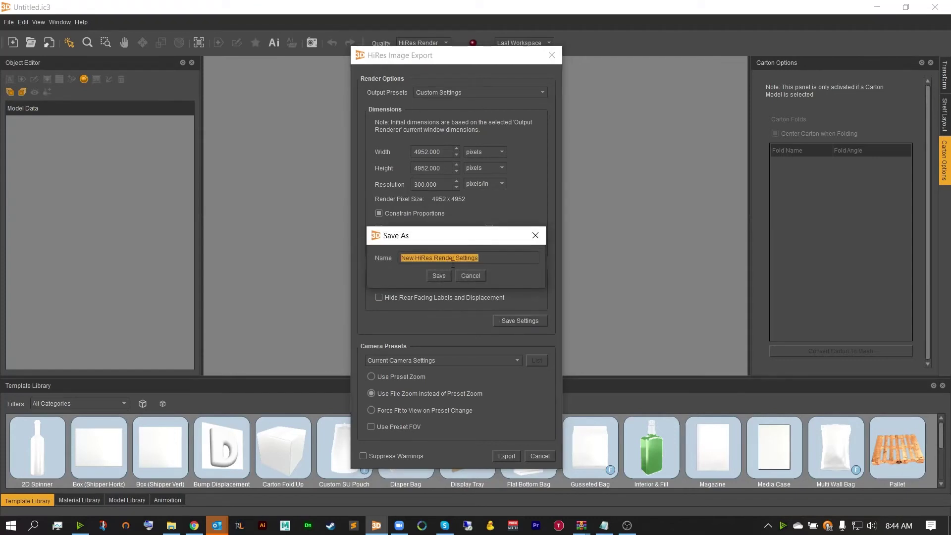
{"action": "left_click", "coordinate": [466, 275]}
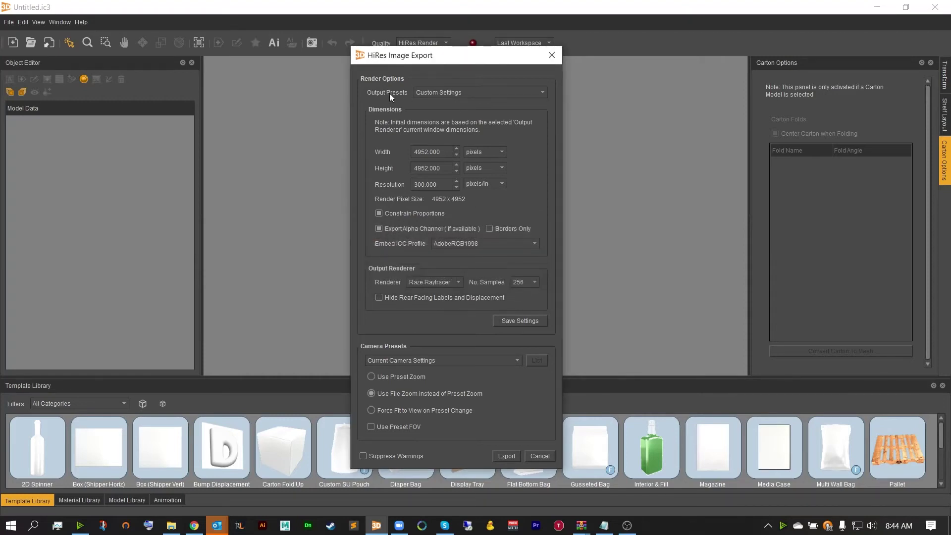
{"action": "left_click", "coordinate": [468, 94]}
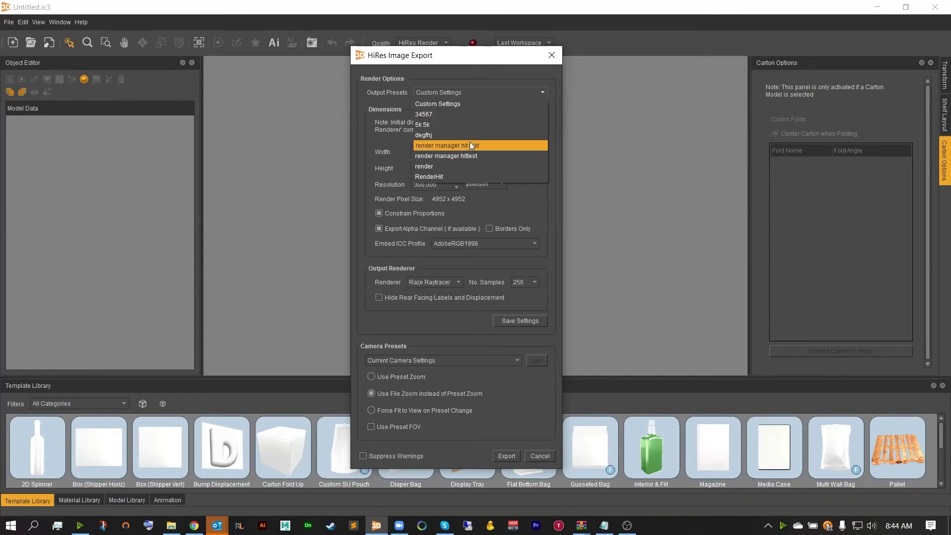
Apply the 5k 5k output preset for 5000 x 5000 pixels at 2400 pixels/in
{"action": "left_click", "coordinate": [467, 128]}
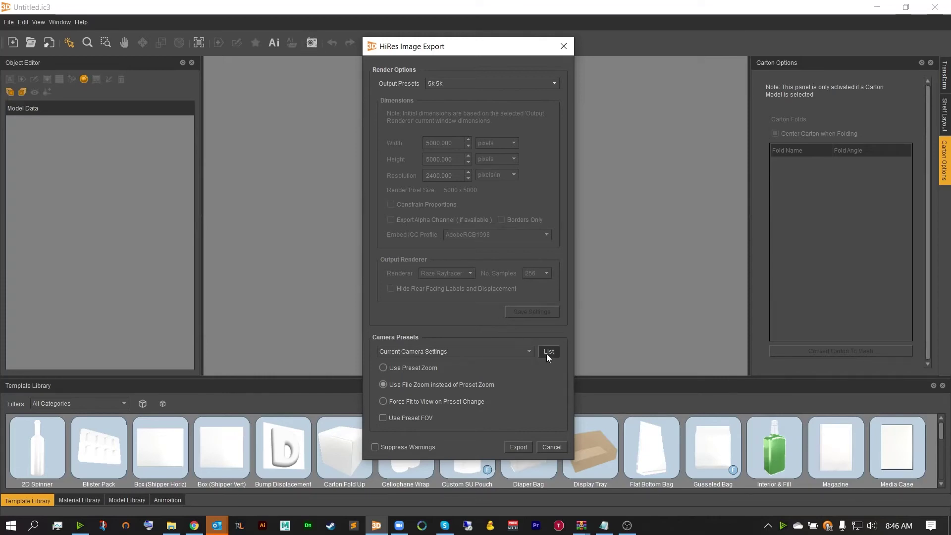
Set Camera Presets to 'Use Preset List -->' and open the preset render List
{"action": "left_click", "coordinate": [454, 351]}
{"action": "scroll", "coordinate": [462, 377], "scroll_direction": "down", "scroll_amount": 4}
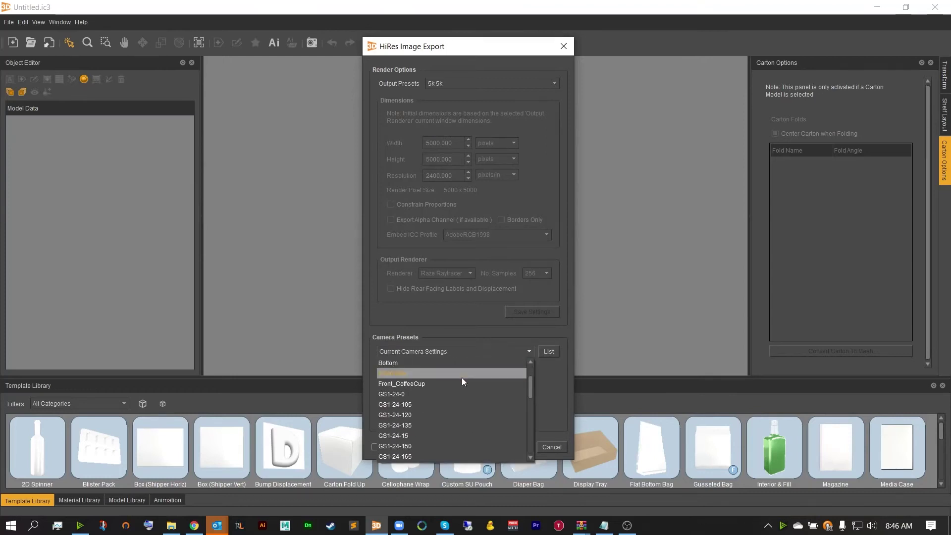
{"action": "scroll", "coordinate": [461, 378], "scroll_direction": "down", "scroll_amount": 5}
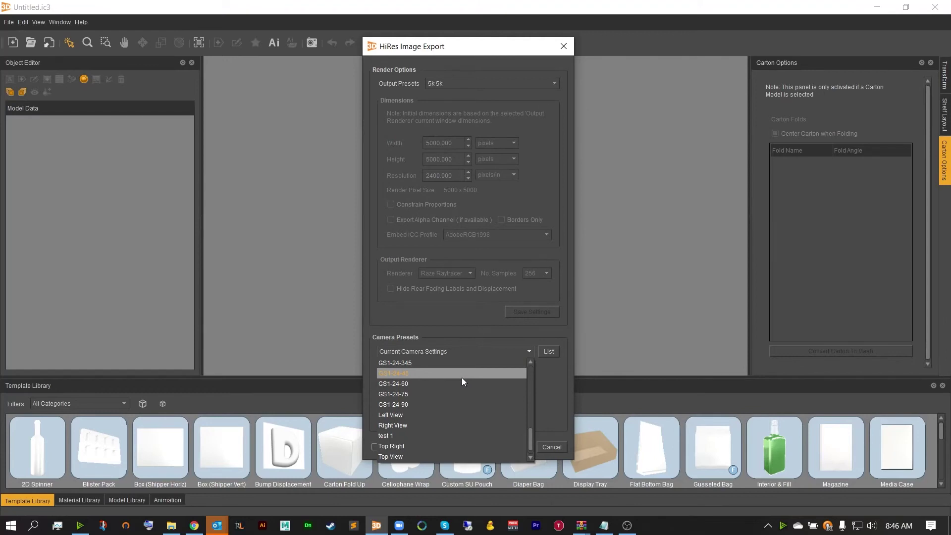
{"action": "scroll", "coordinate": [462, 378], "scroll_direction": "down", "scroll_amount": 1}
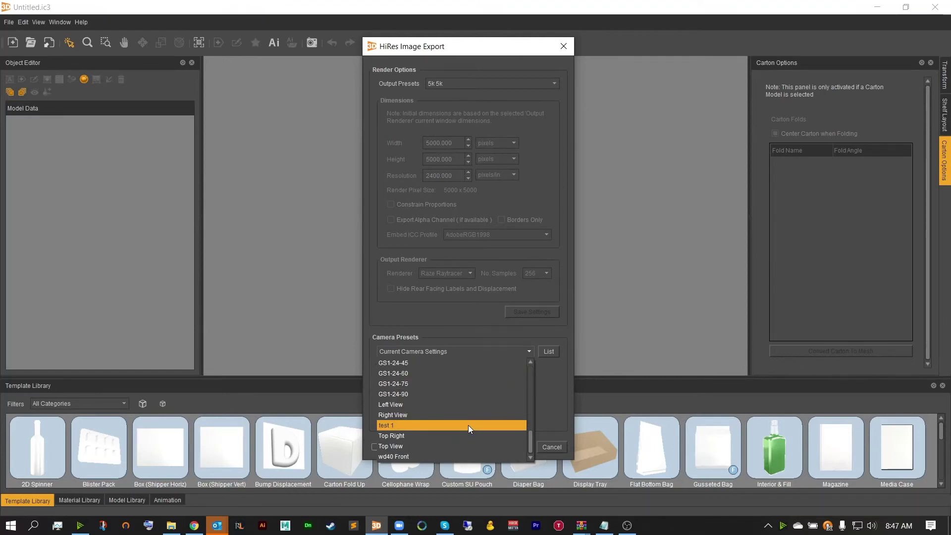
{"action": "scroll", "coordinate": [468, 425], "scroll_direction": "up", "scroll_amount": 10}
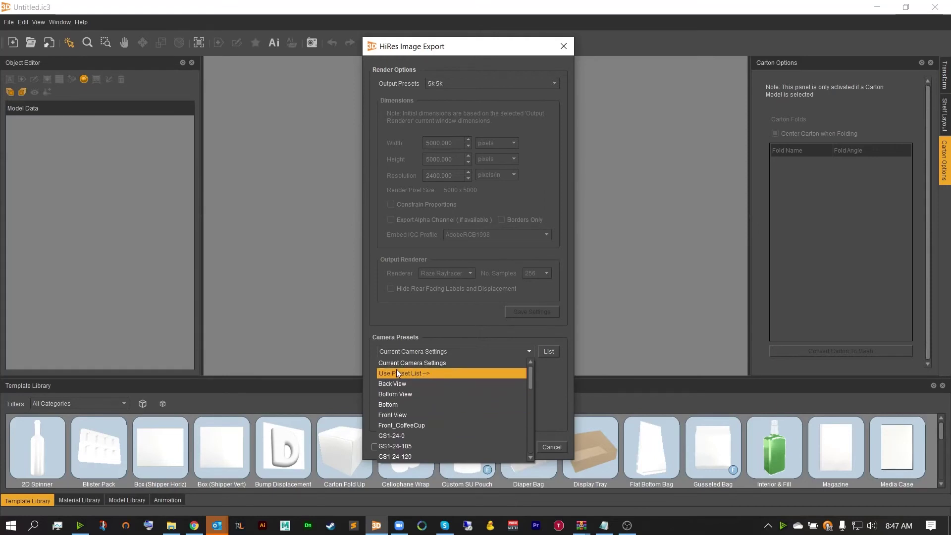
{"action": "left_click", "coordinate": [399, 373]}
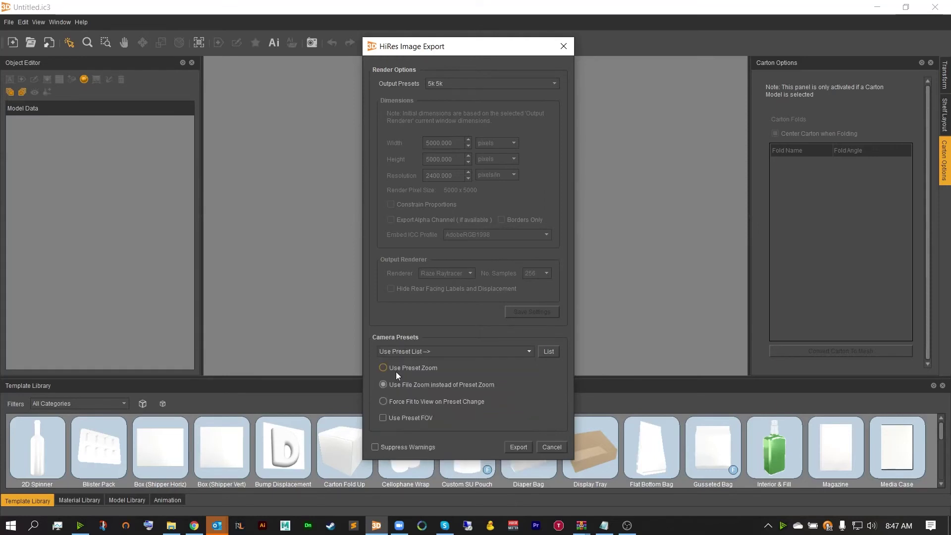
{"action": "left_click", "coordinate": [549, 352]}
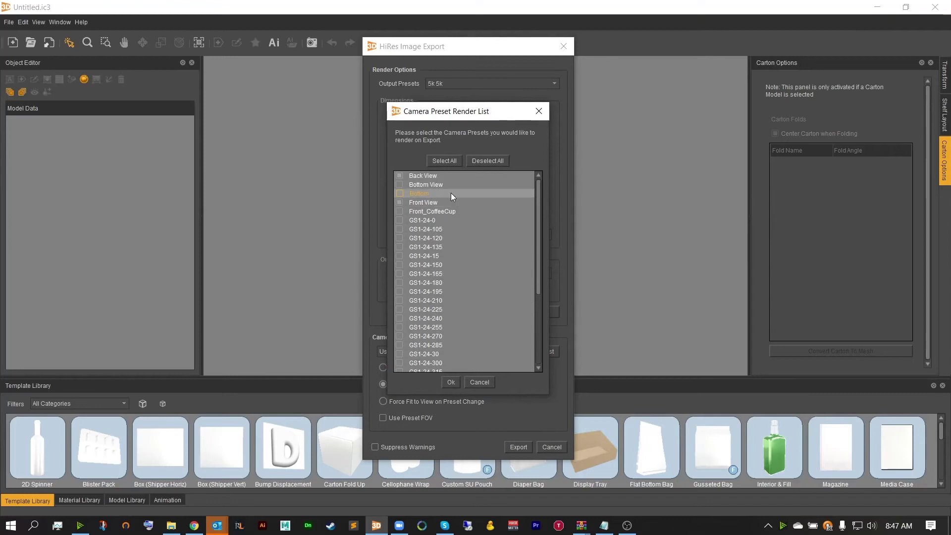
Scroll through the saved camera presets and confirm the render list with Ok
{"action": "scroll", "coordinate": [451, 193], "scroll_direction": "down", "scroll_amount": 3}
{"action": "scroll", "coordinate": [455, 210], "scroll_direction": "down", "scroll_amount": 2}
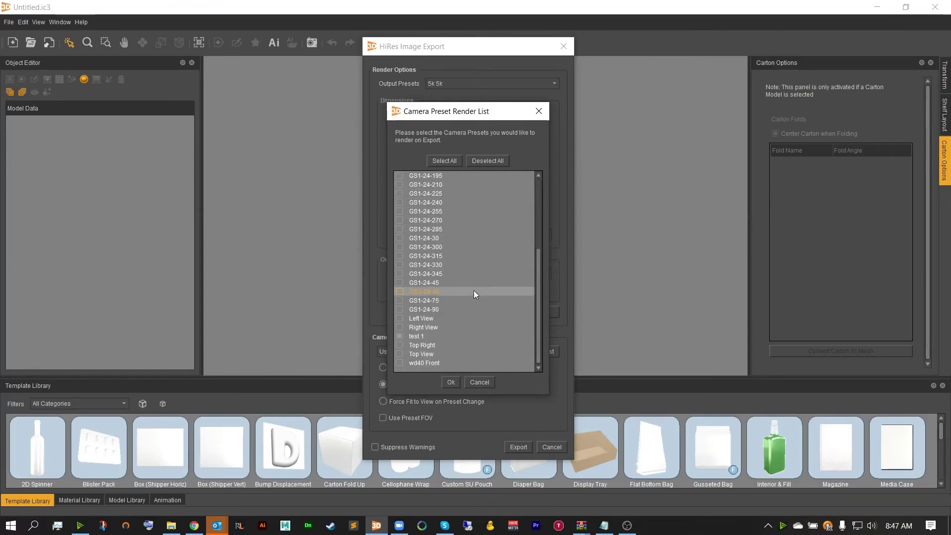
{"action": "left_click", "coordinate": [454, 380]}
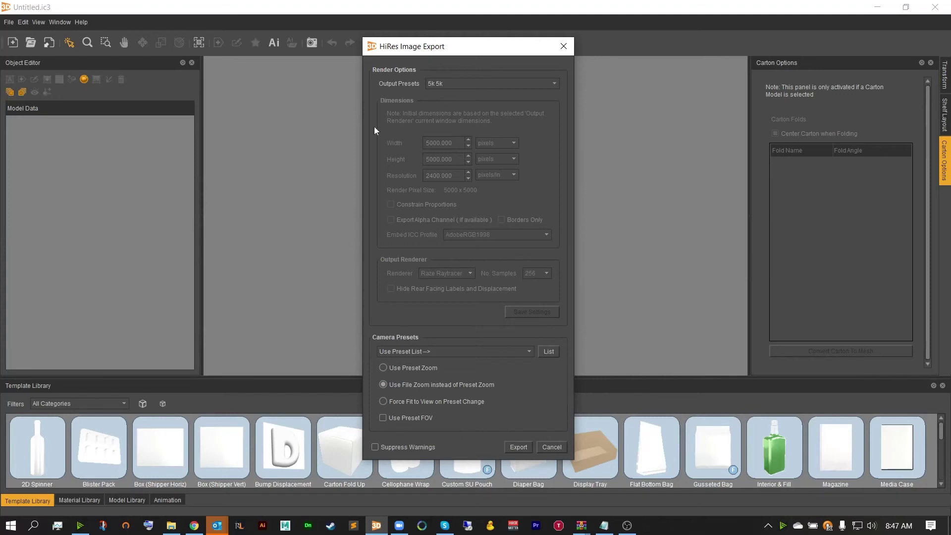
{"action": "left_click_drag", "start_coordinate": [394, 47], "coordinate": [615, 56]}
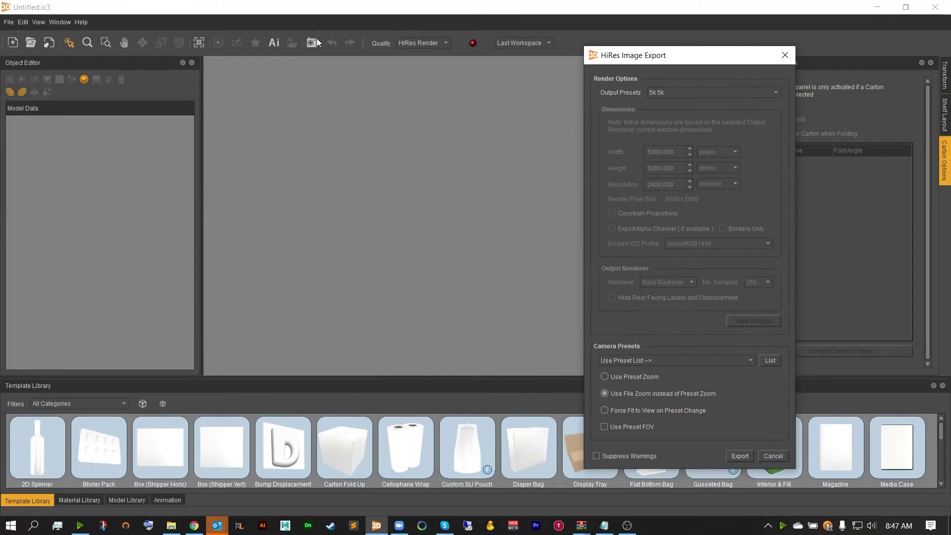
{"action": "left_click_drag", "start_coordinate": [627, 61], "coordinate": [469, 53]}
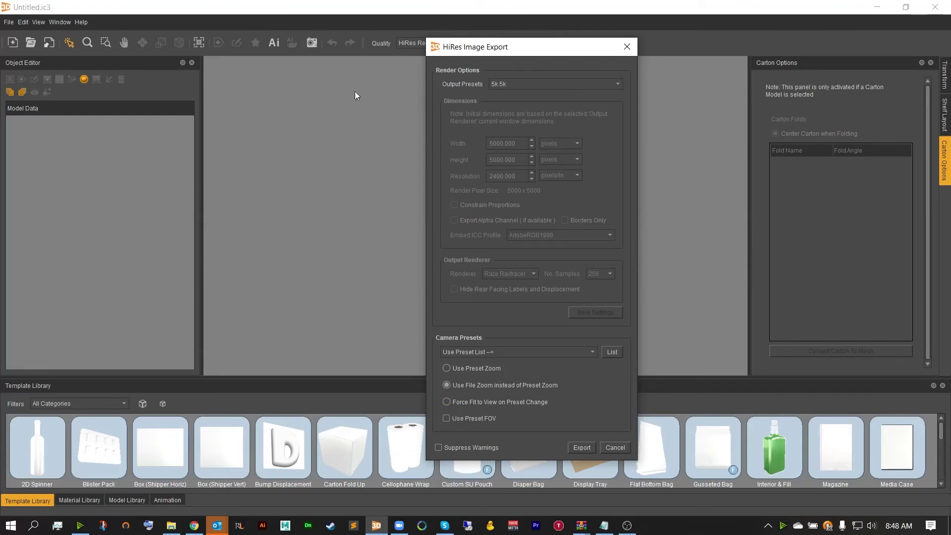
Export and save the image as test1 in the How to make a normal map folder
{"action": "left_click", "coordinate": [583, 447]}
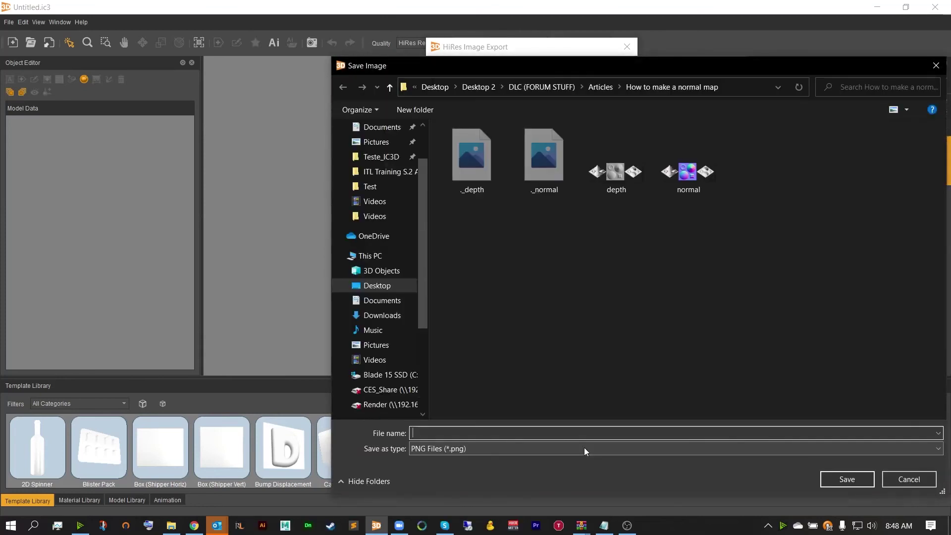
{"action": "left_click_drag", "start_coordinate": [490, 67], "coordinate": [353, 47]}
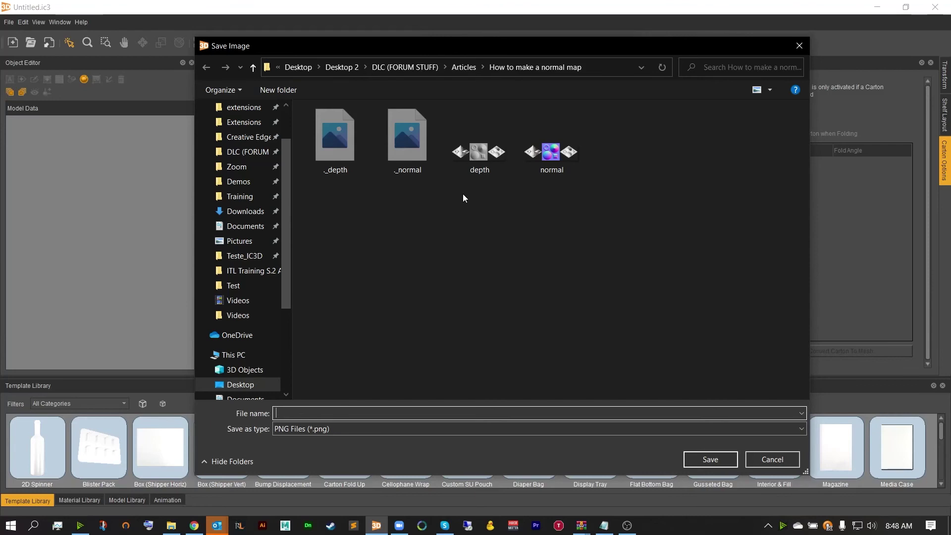
{"action": "left_click", "coordinate": [229, 464]}
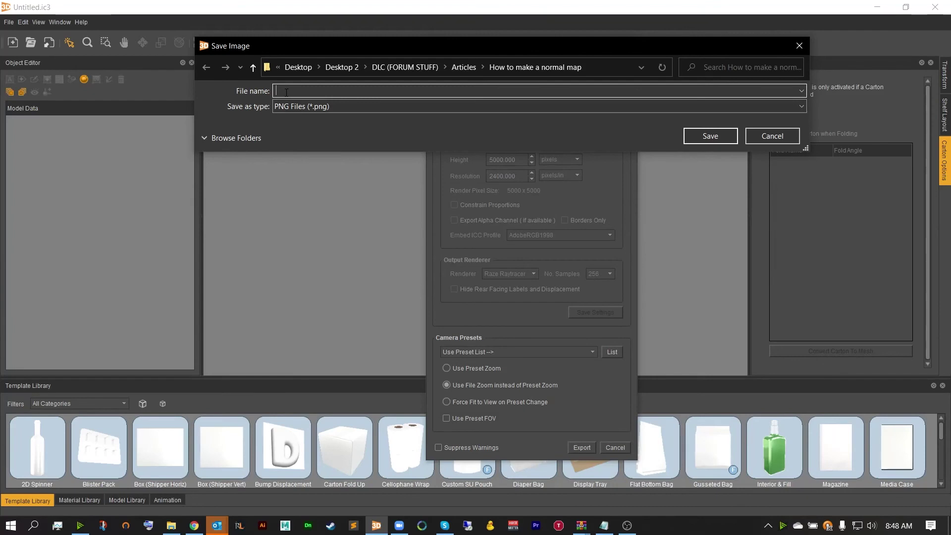
{"action": "type", "text": "est1"}
{"action": "left_click", "coordinate": [708, 135]}
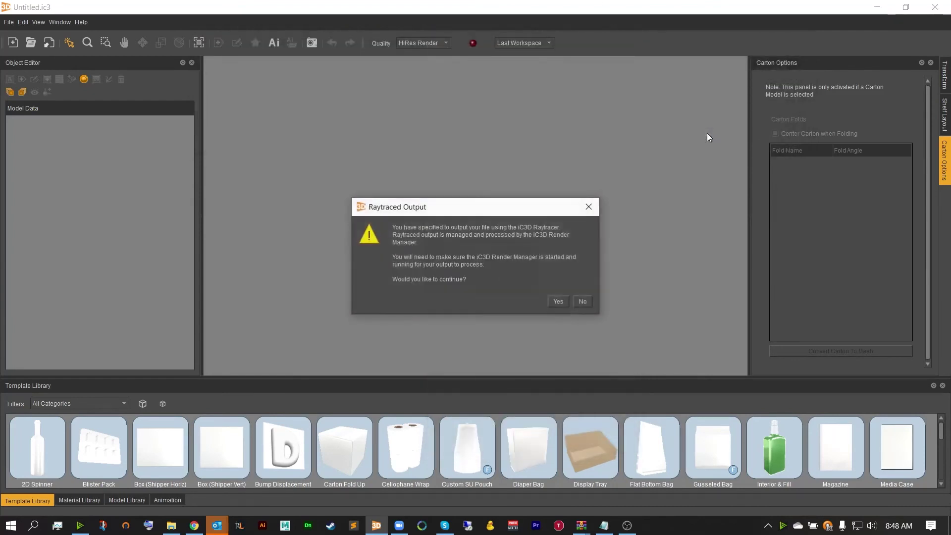
{"action": "left_click_drag", "start_coordinate": [501, 208], "coordinate": [498, 179]}
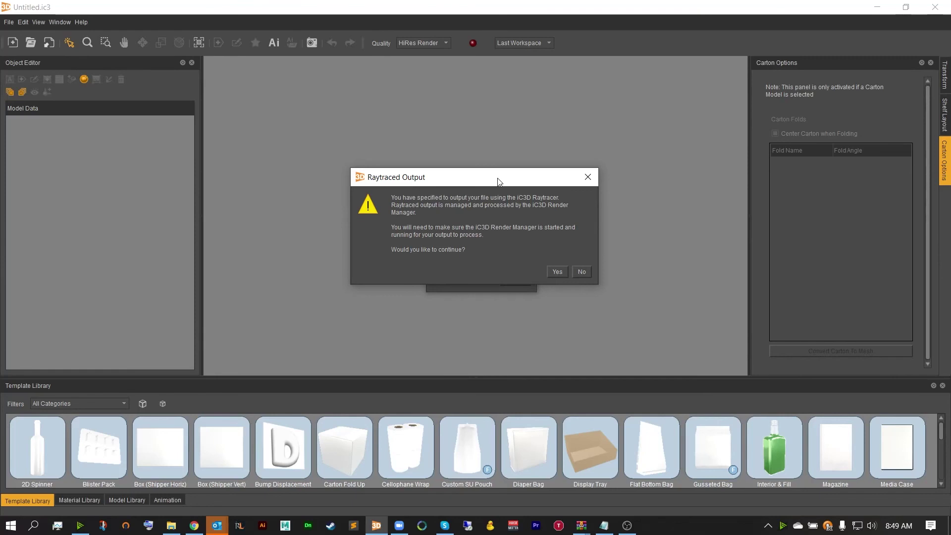
Confirm the raytraced output so test1.png is exported through the Render Manager
{"action": "left_click", "coordinate": [554, 272]}
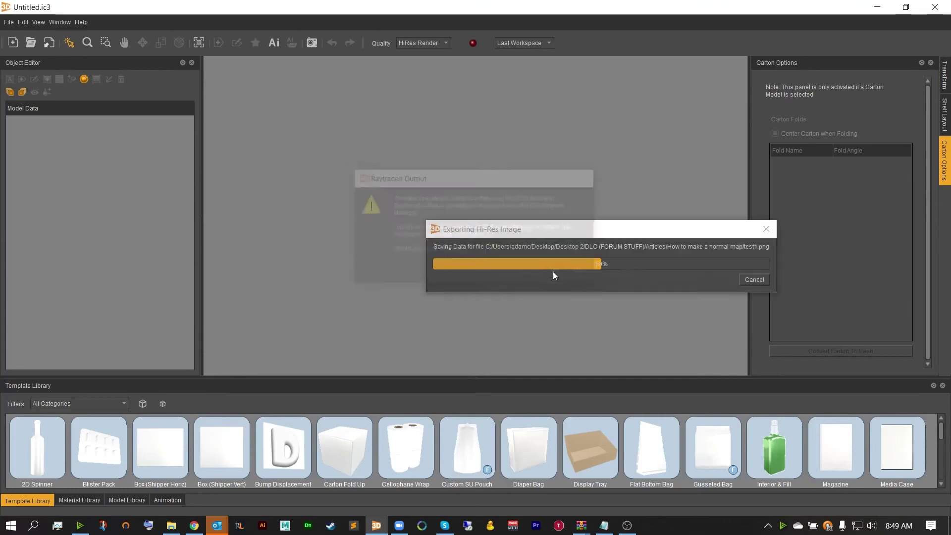